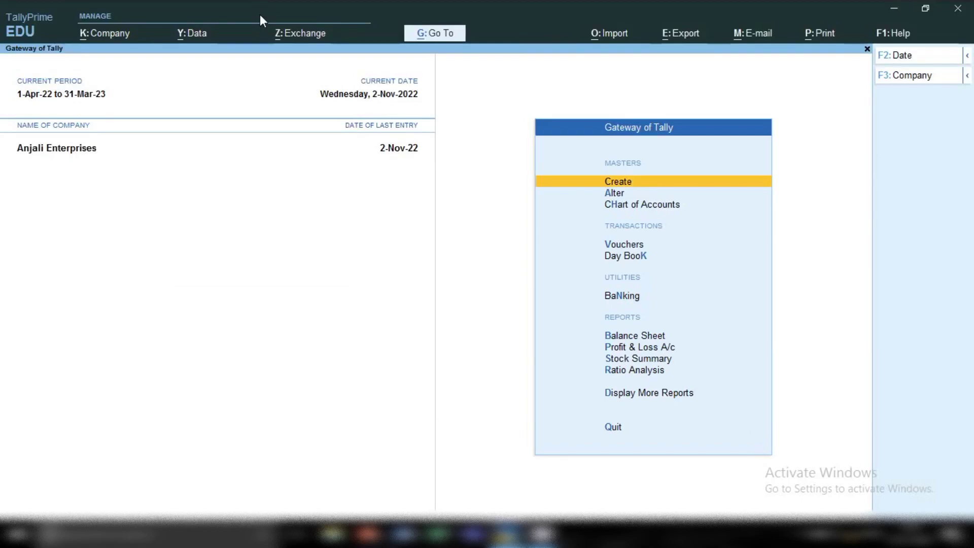
# From Vouchers, open a new Sales voucher for Anjali Enterprises
pyautogui.press('v')
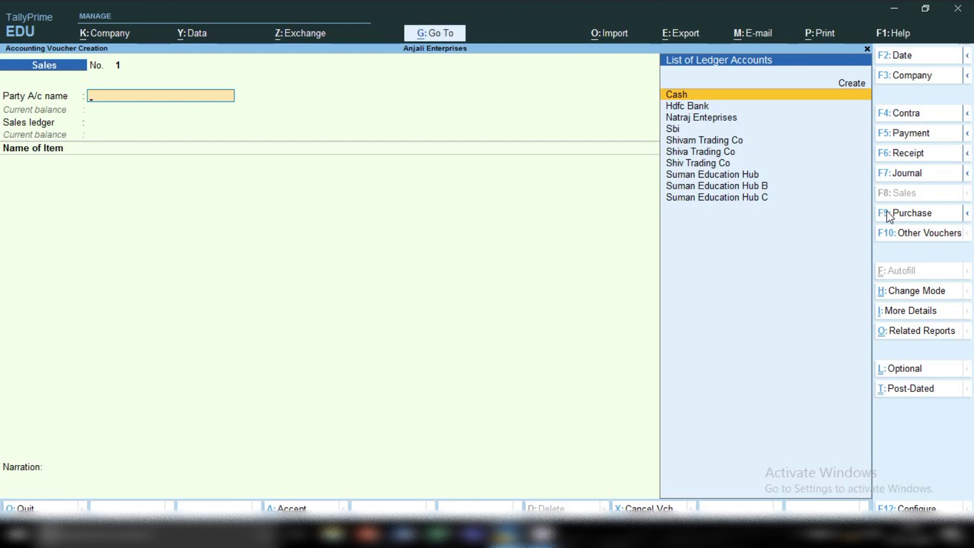
# Check the voucher date (2-Nov-22) and set Cash as the party account
pyautogui.press('F2')
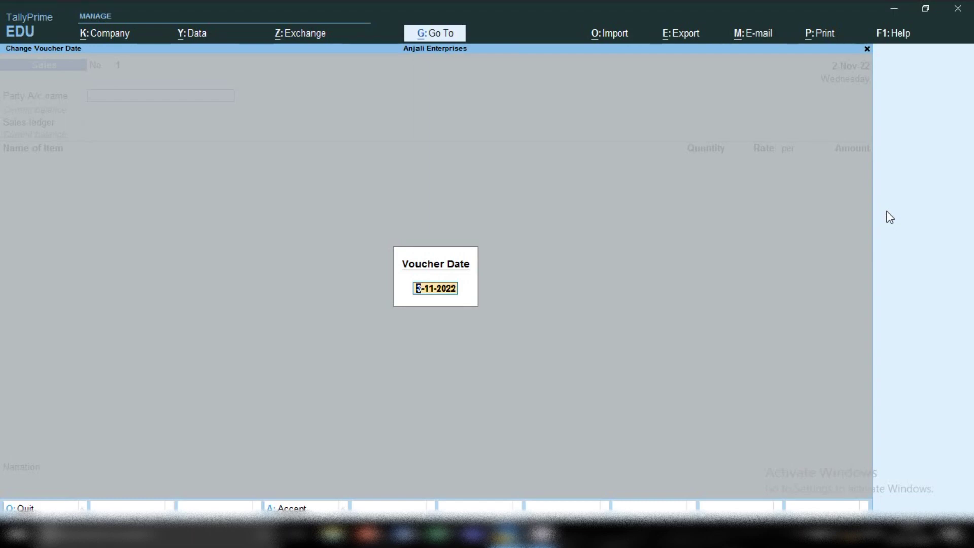
pyautogui.press('BackSpace')
pyautogui.press('Return')
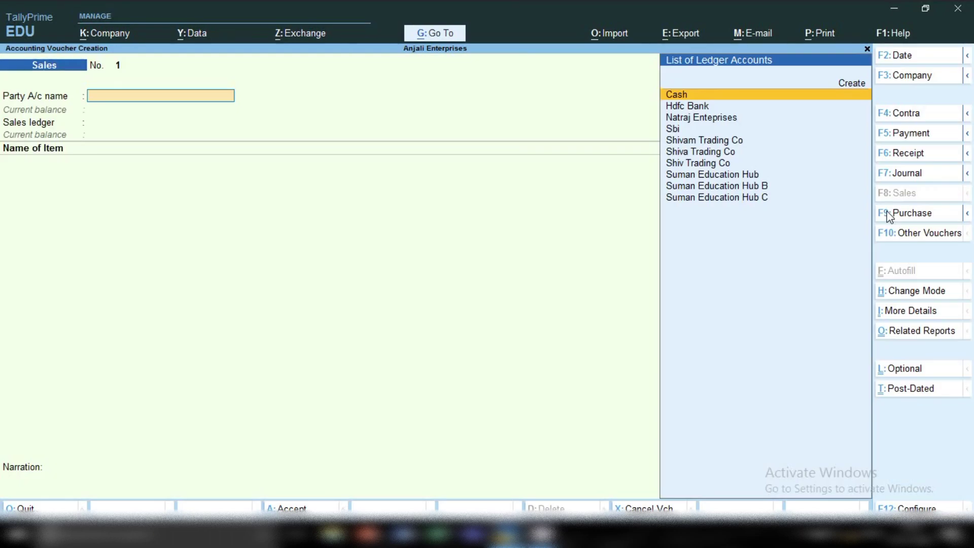
pyautogui.press('Return')
pyautogui.press('Return')
pyautogui.press('Return')
pyautogui.press('Return')
pyautogui.press('Return')
pyautogui.press('Return')
pyautogui.press('Return')
pyautogui.press('Return')
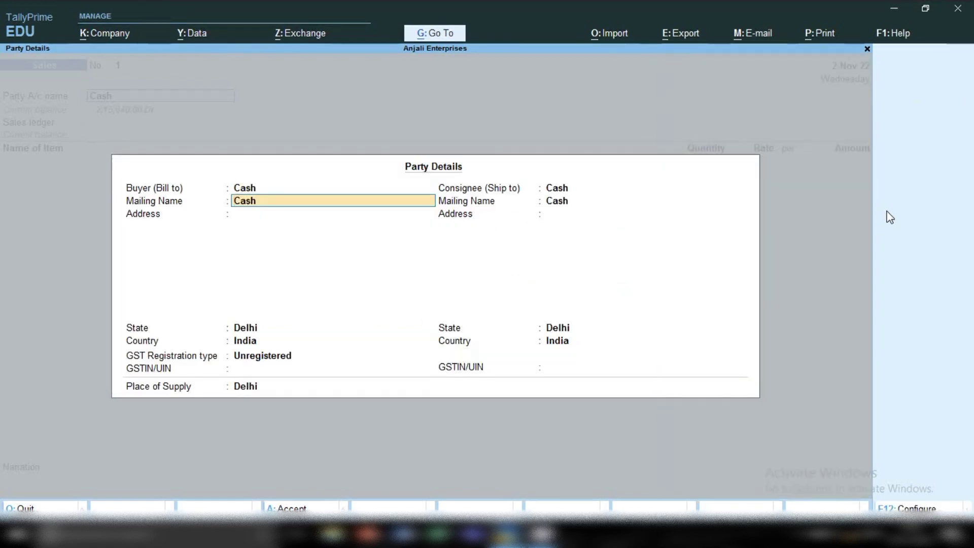
# Enter the buyer's name in Party Details and create it as a new party
pyautogui.press('BackSpace')
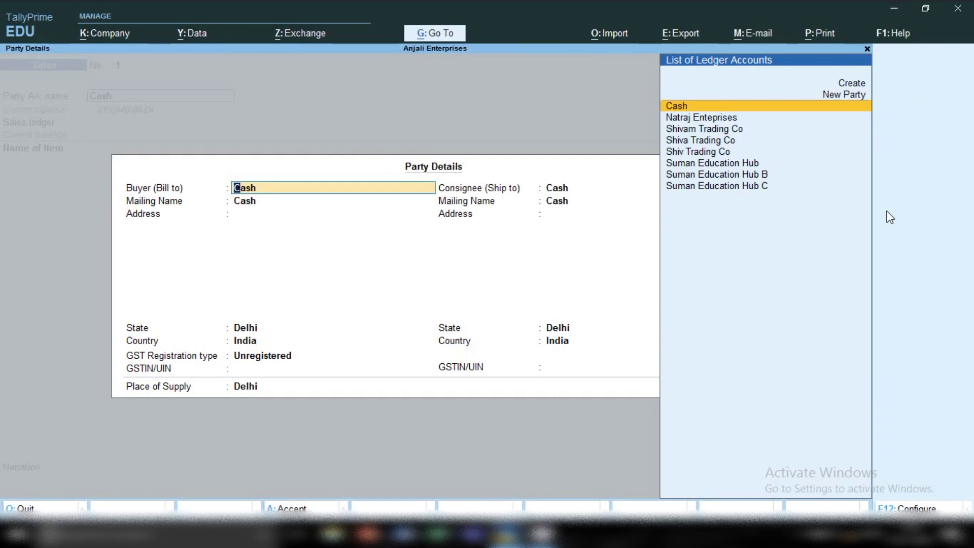
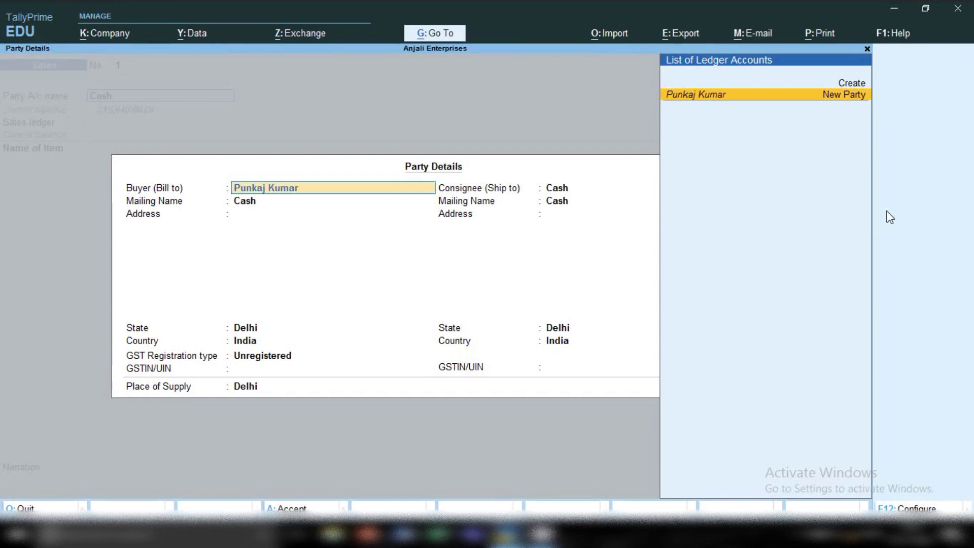
pyautogui.press('Return')
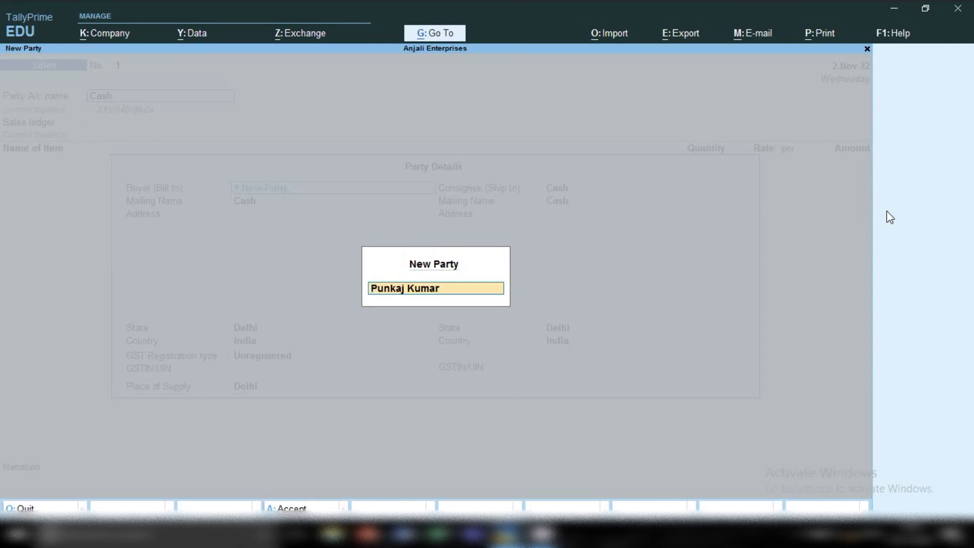
pyautogui.press('Return')
pyautogui.press('Return')
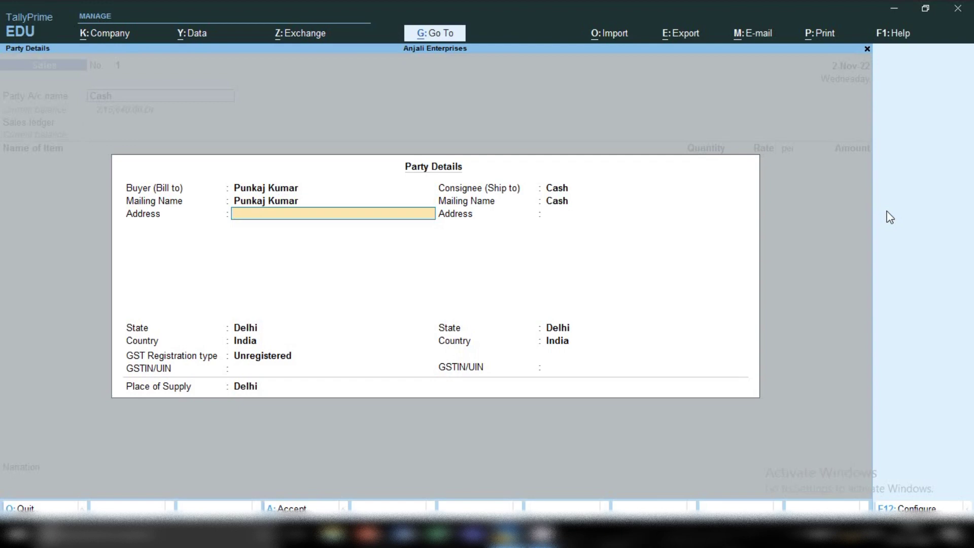
# Give the buyer a placeholder address, keep state Delhi, and set GST registration to Consumer
pyautogui.write('0000000000')
pyautogui.press('Return')
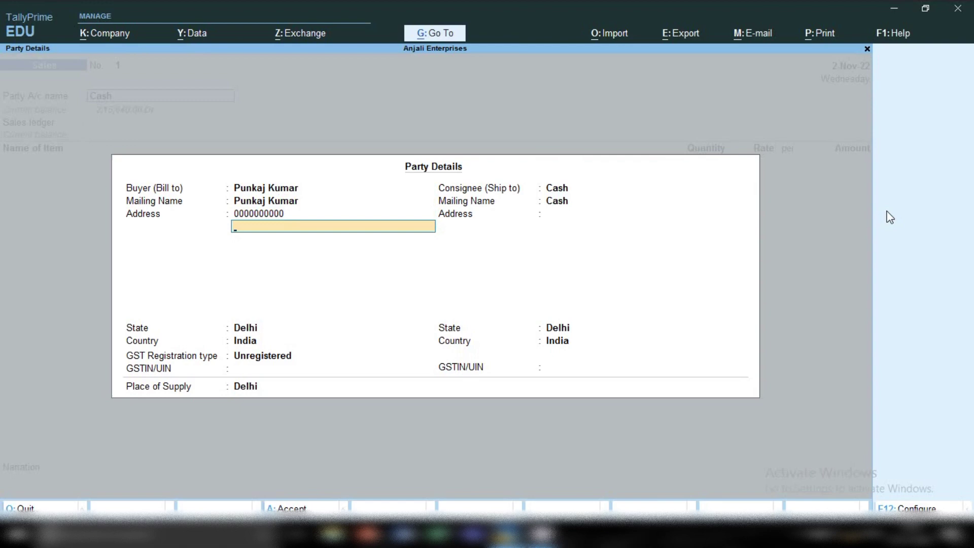
pyautogui.press('Return')
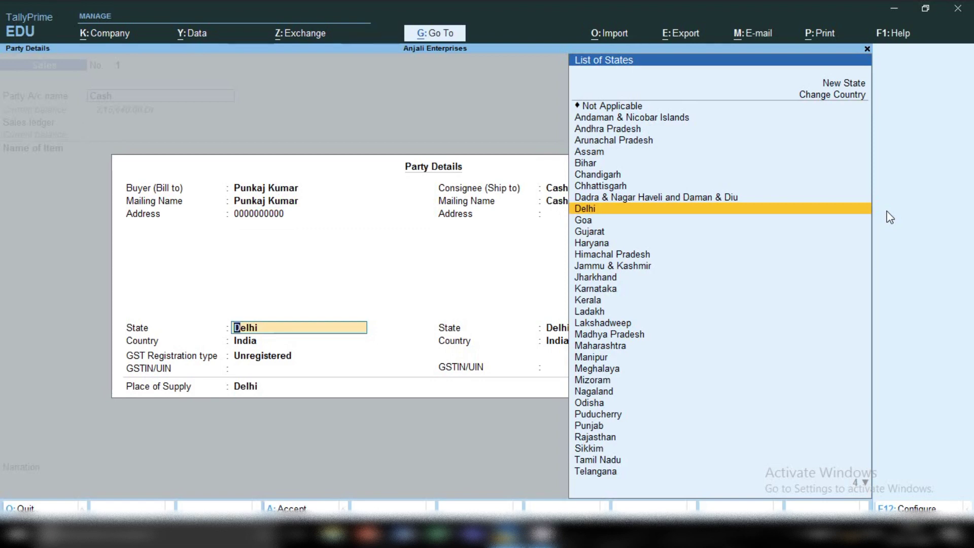
pyautogui.press('Return')
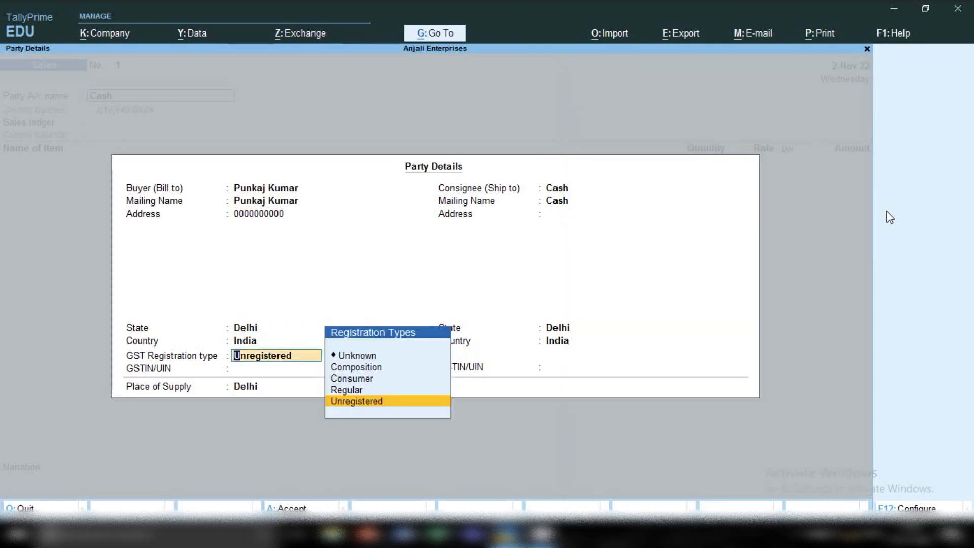
pyautogui.press('Up')
pyautogui.press('Up')
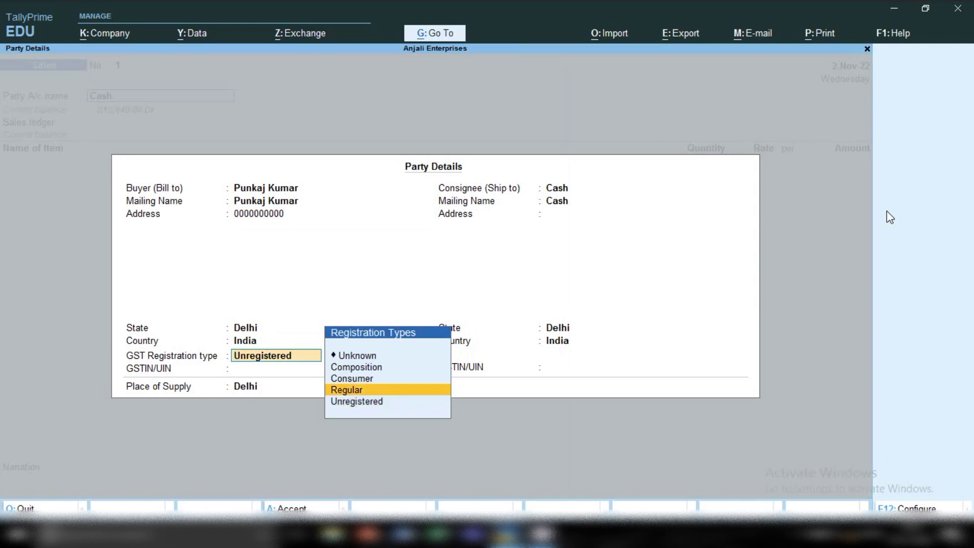
pyautogui.press('Return')
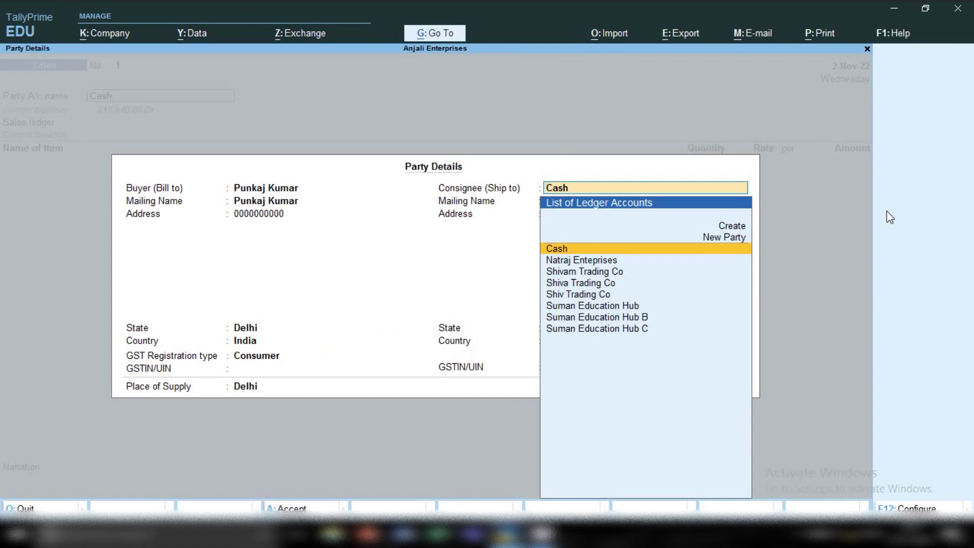
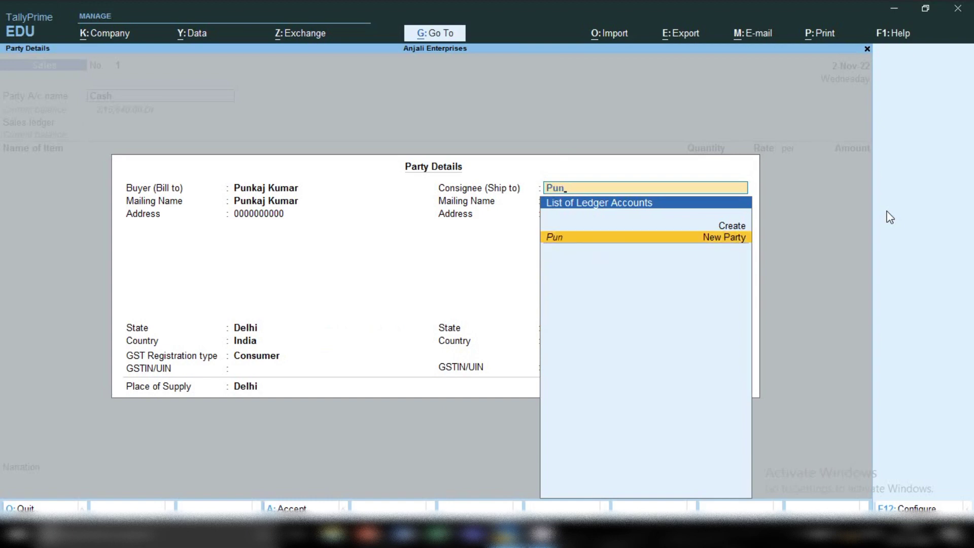
# Set the consignee to the same new customer, keeping Delhi as state and place of supply
pyautogui.press('Return')
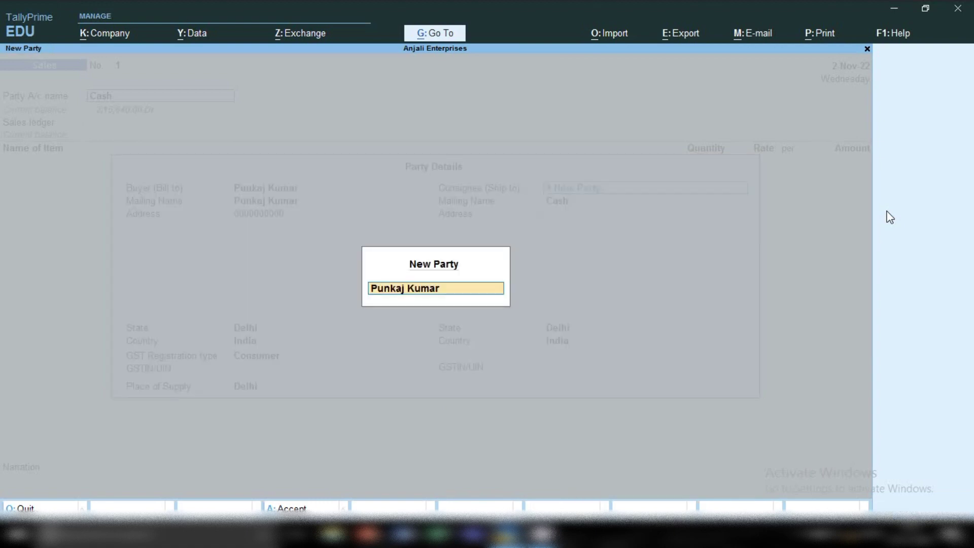
pyautogui.press('Return')
pyautogui.press('Return')
pyautogui.press('Return')
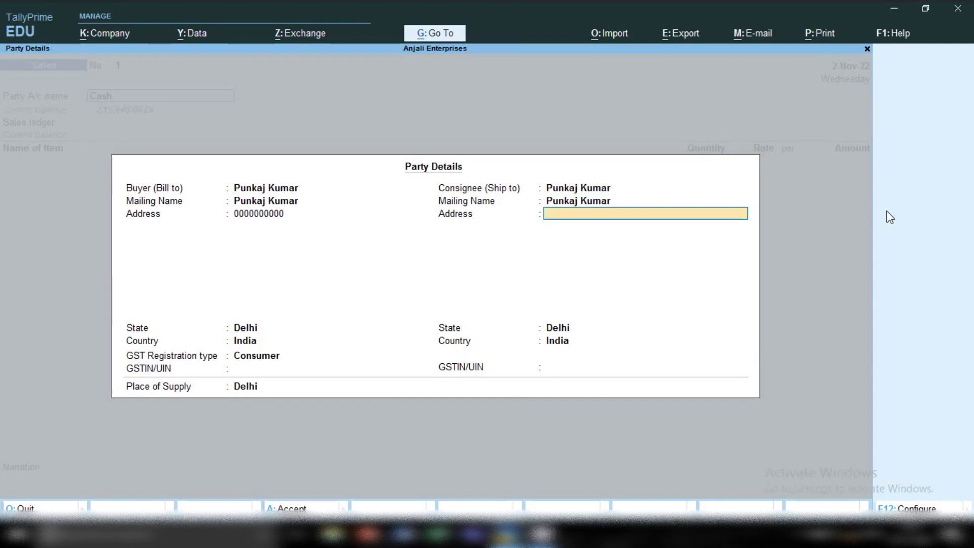
pyautogui.press('Return')
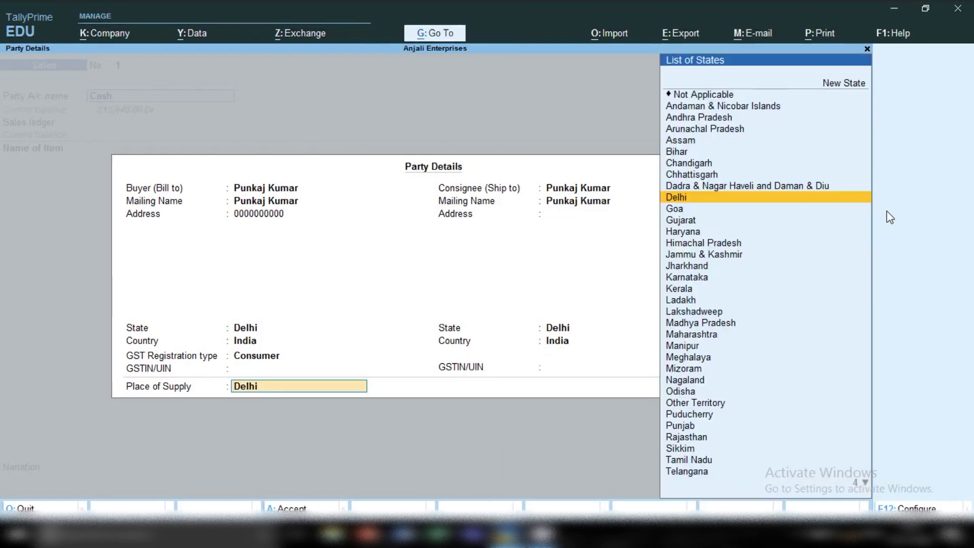
pyautogui.press('Return')
pyautogui.press('Return')
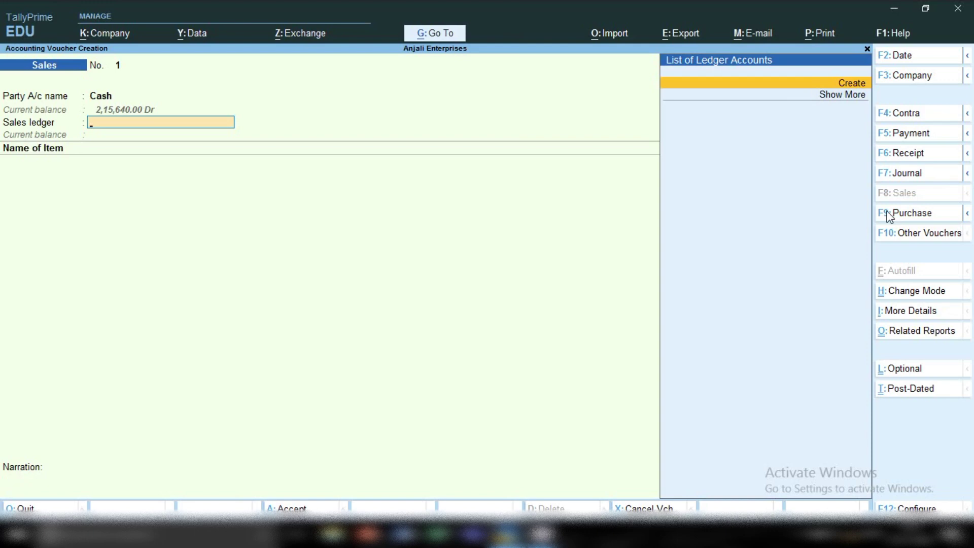
# Create a ledger named Sales under Sales Accounts
pyautogui.hotkey('alt', 'c')
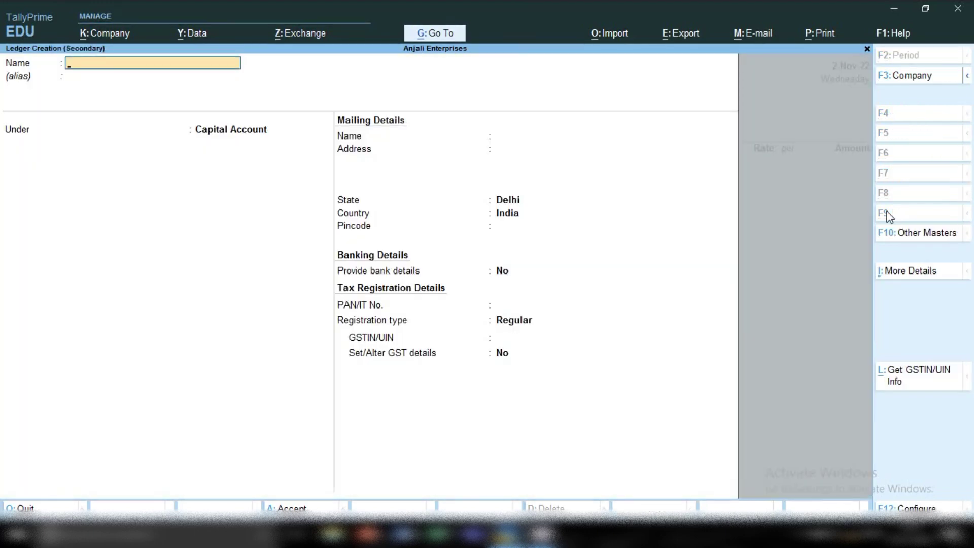
pyautogui.write('Sales')
pyautogui.press('Return')
pyautogui.write('Sa')
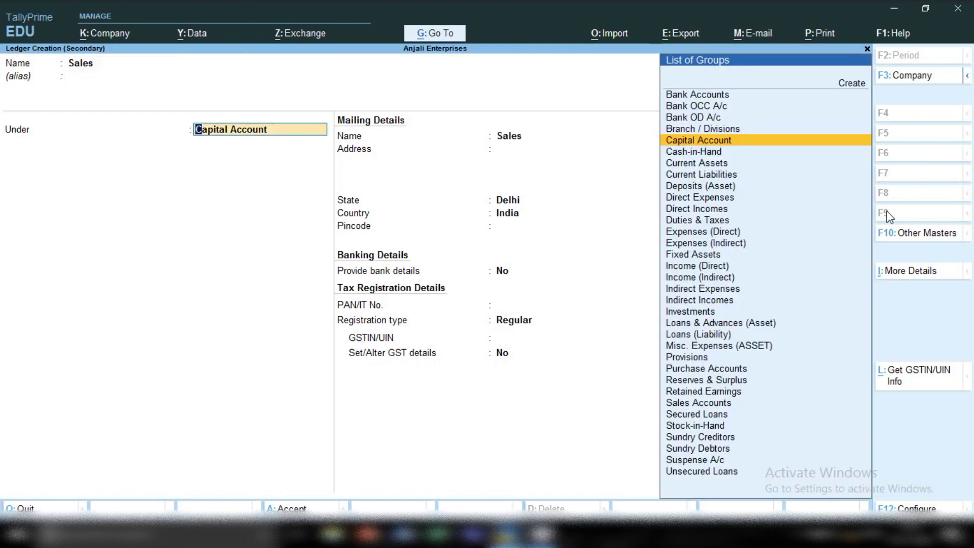
pyautogui.write('l')
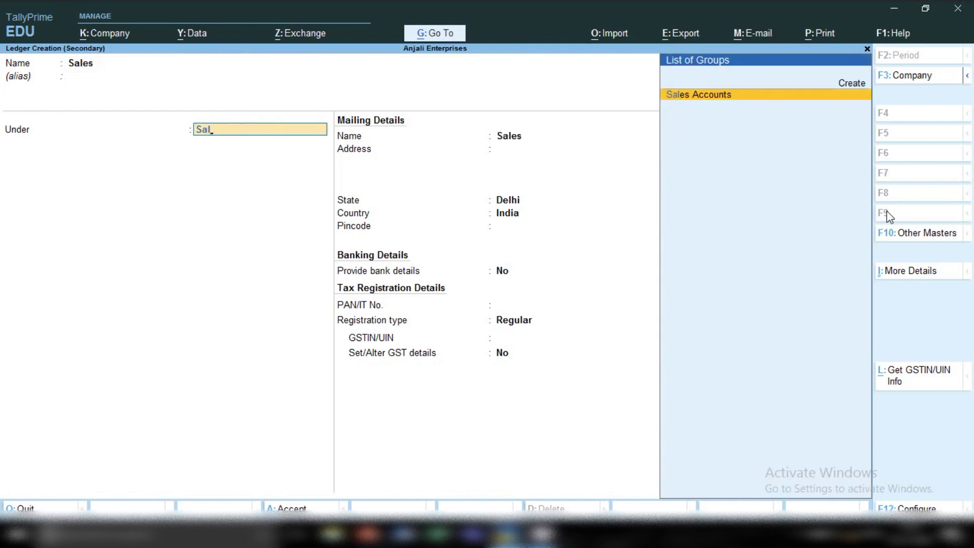
pyautogui.press('Return')
pyautogui.press('Return')
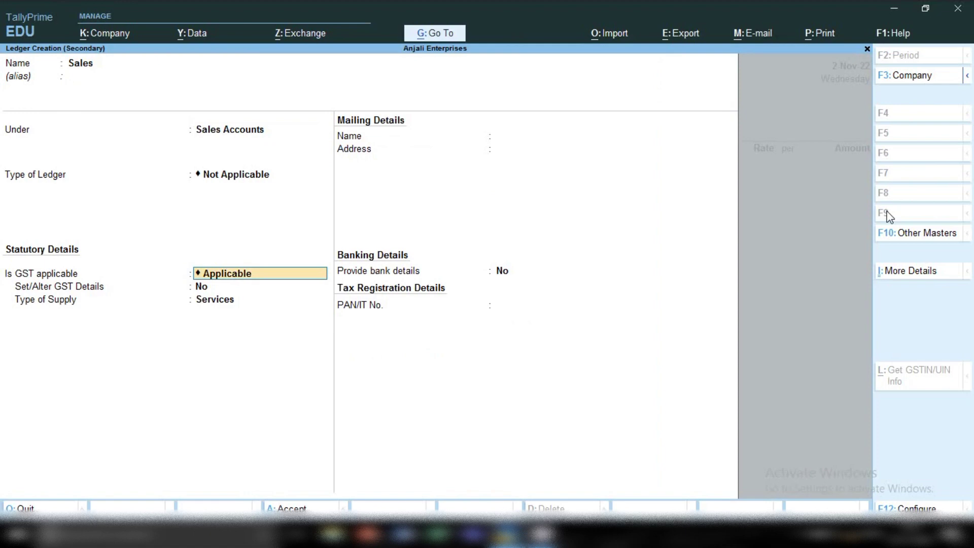
# Make GST applicable with Goods as the supply type and no bank details
pyautogui.press('Return')
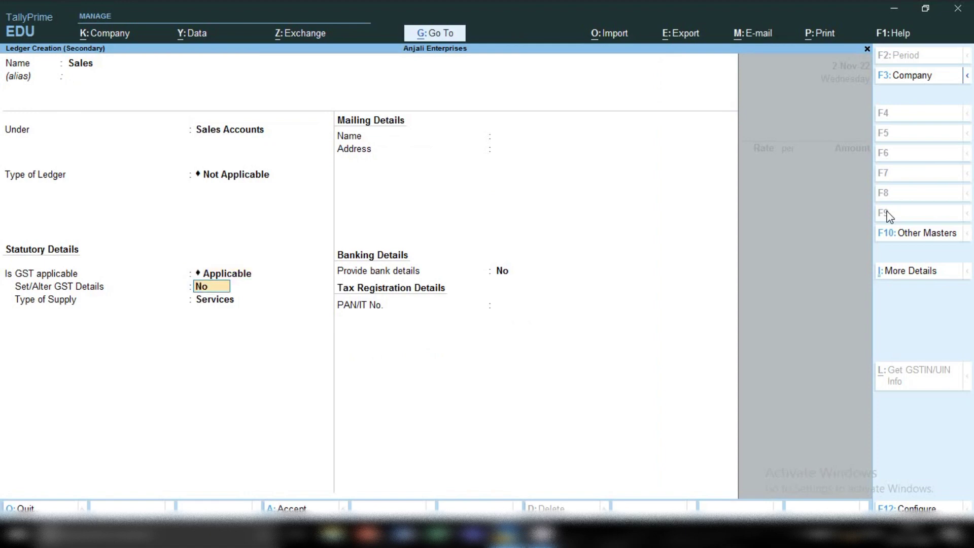
pyautogui.press('Return')
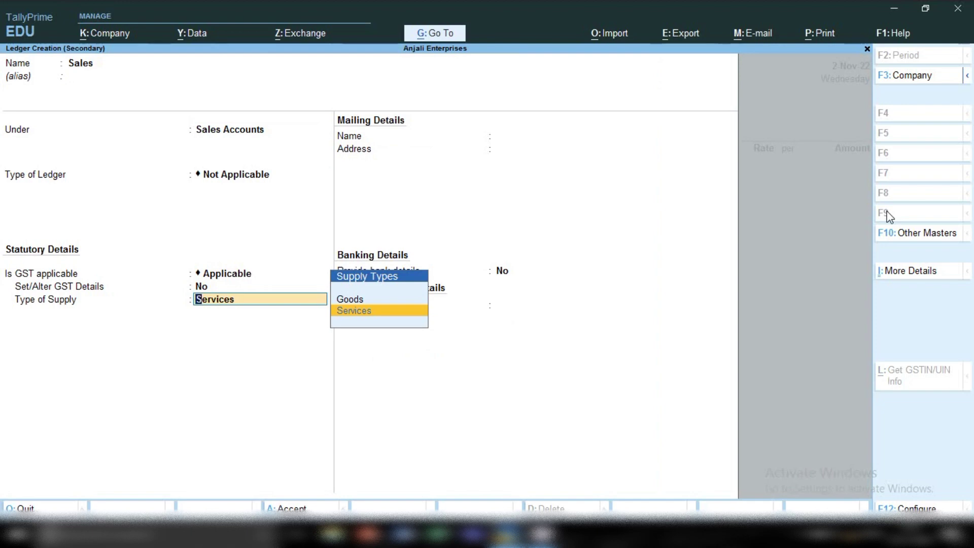
pyautogui.press('Up')
pyautogui.press('Return')
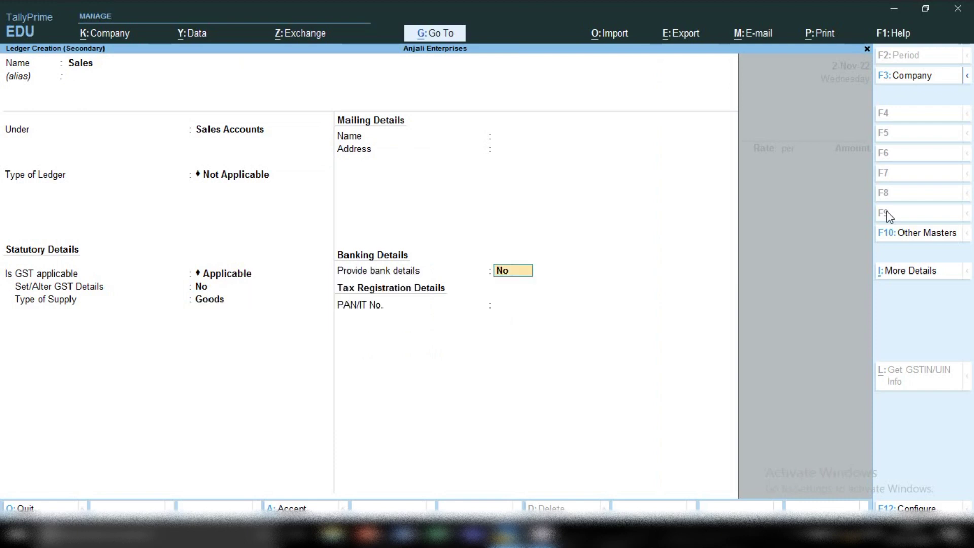
pyautogui.press('Return')
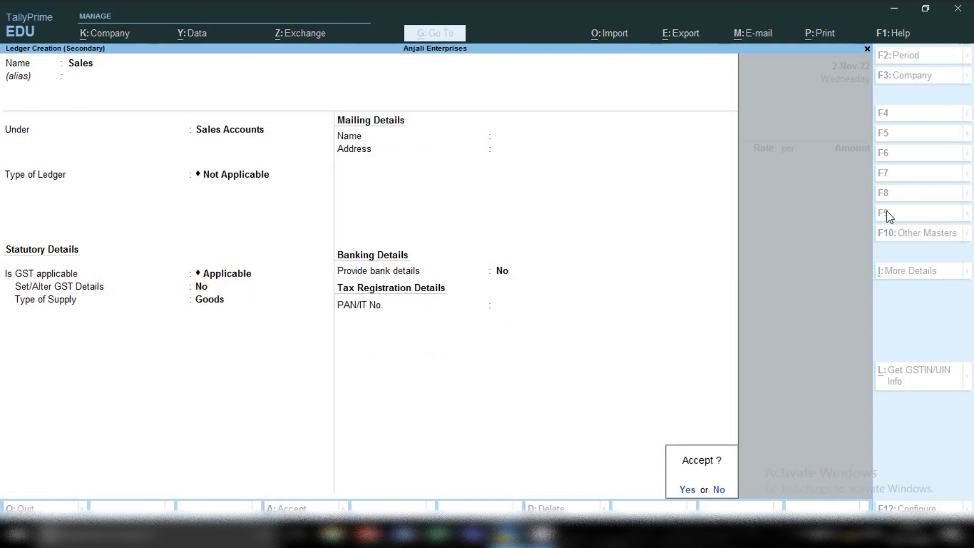
# Save the Sales ledger and choose Machine as the item sold
pyautogui.press('Return')
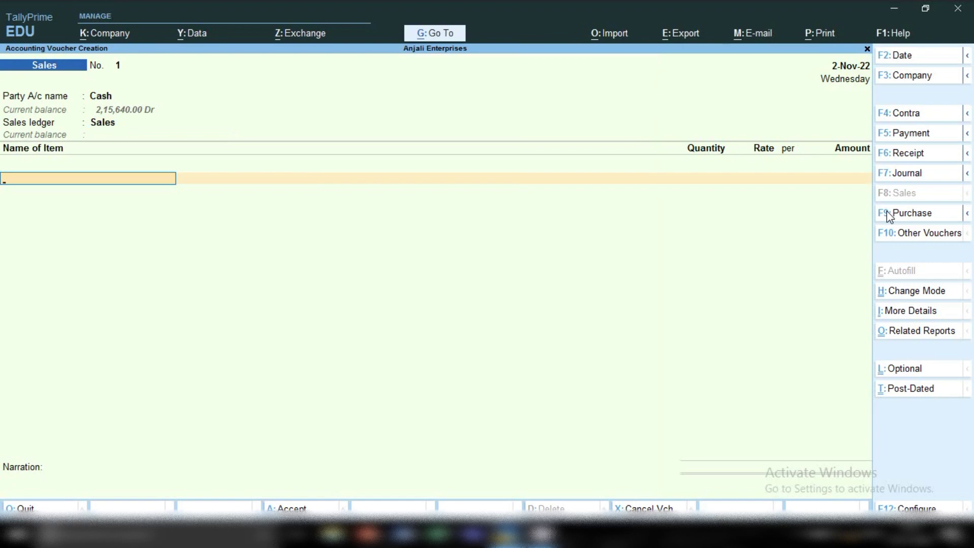
pyautogui.press('s')
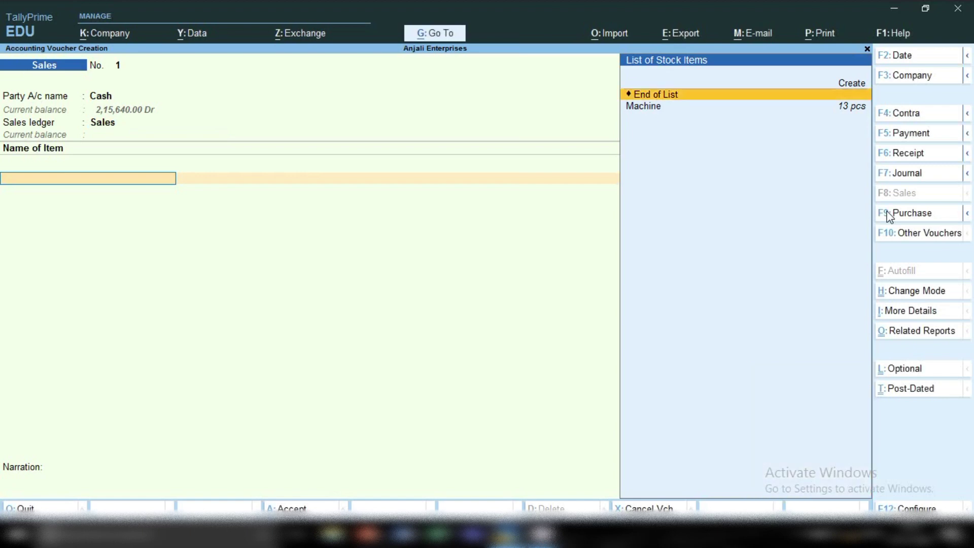
pyautogui.press('Down')
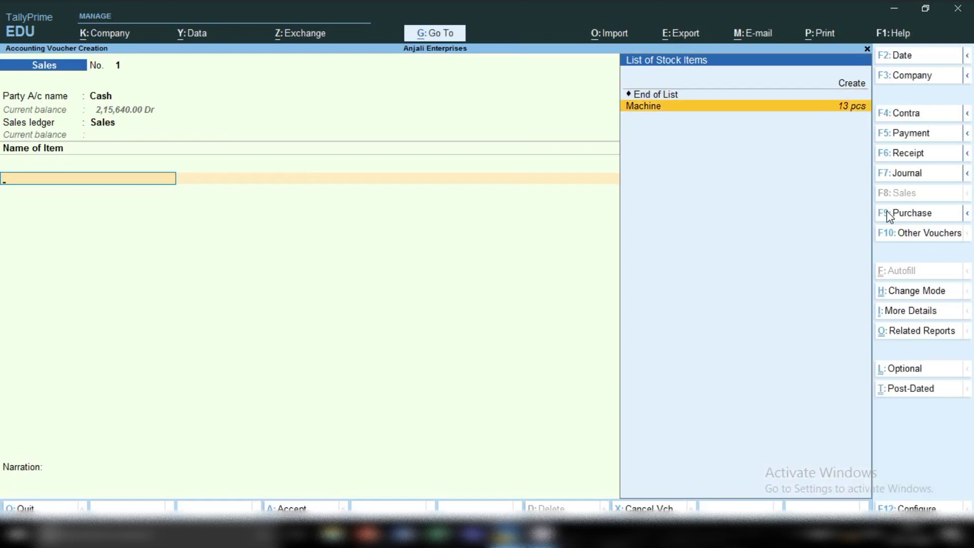
pyautogui.press('Return')
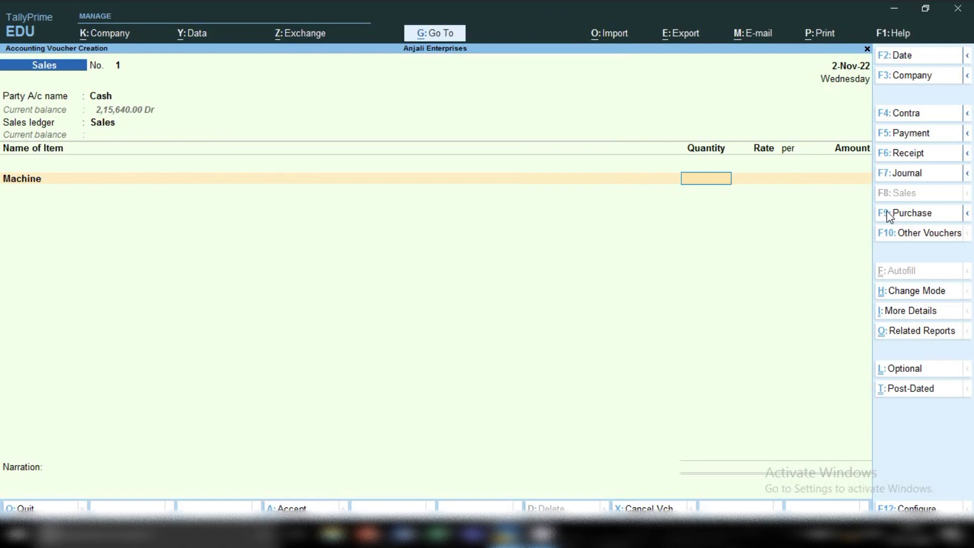
# Enter quantity 1 at rate 1,000 for the Machine and save voucher No. 1
pyautogui.write('1')
pyautogui.press('Return')
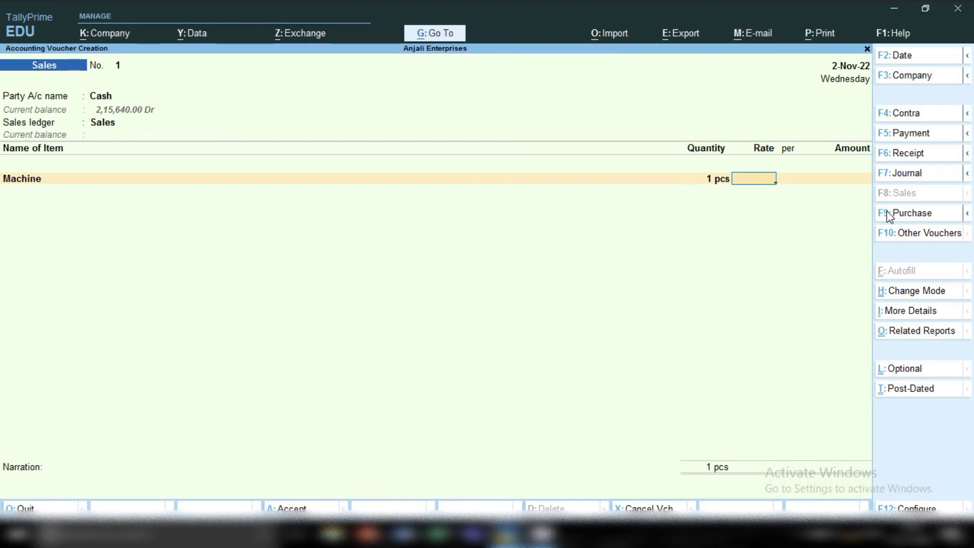
pyautogui.write('1000')
pyautogui.press('Return')
pyautogui.press('Return')
pyautogui.press('Return')
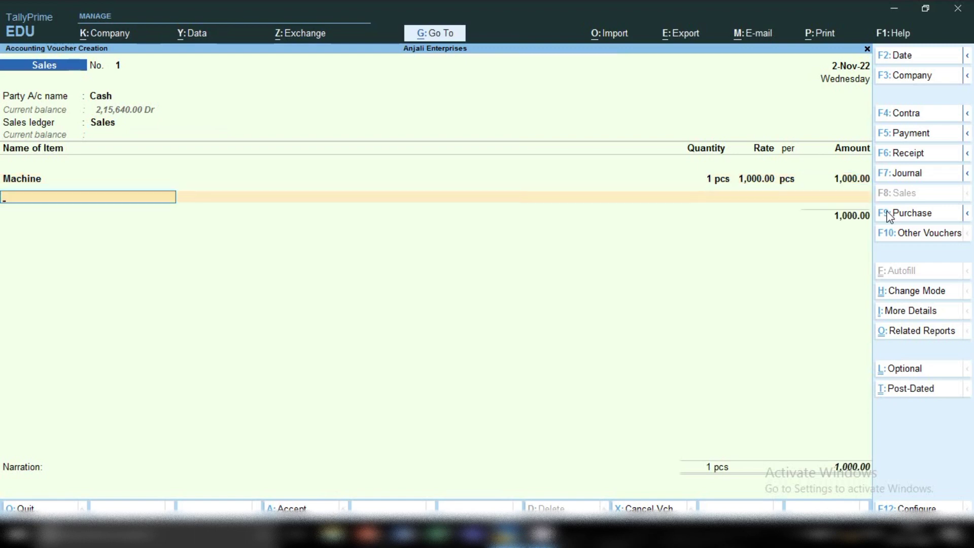
pyautogui.press('Return')
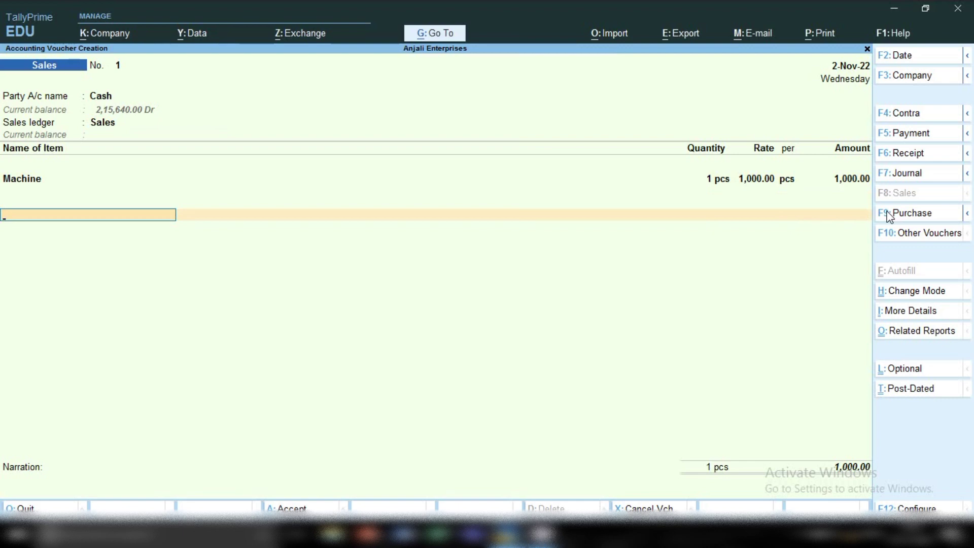
pyautogui.press('ctrl')
pyautogui.hotkey('ctrl', 'a')
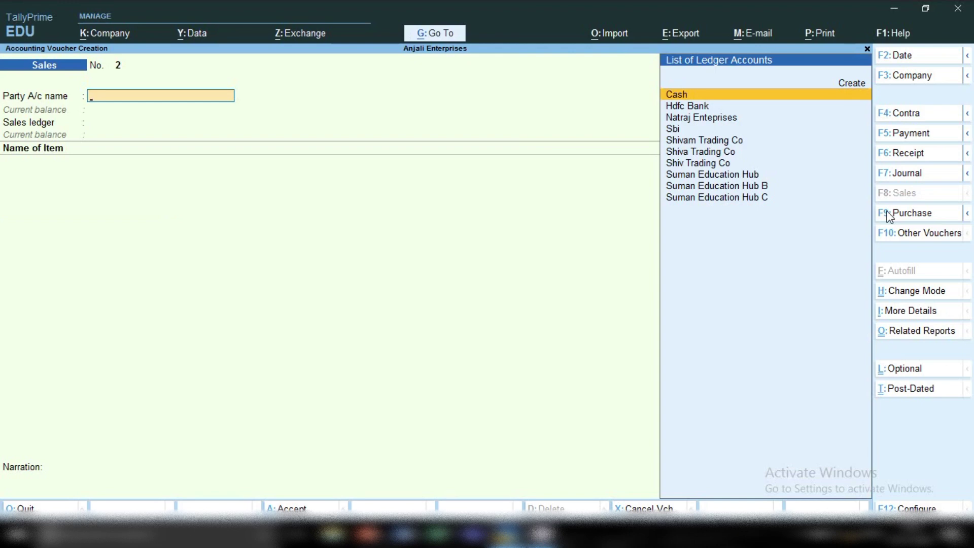
# Quit voucher entry and reopen the Cash sales voucher from November's Sales statistics
pyautogui.press('Escape')
pyautogui.press('y')
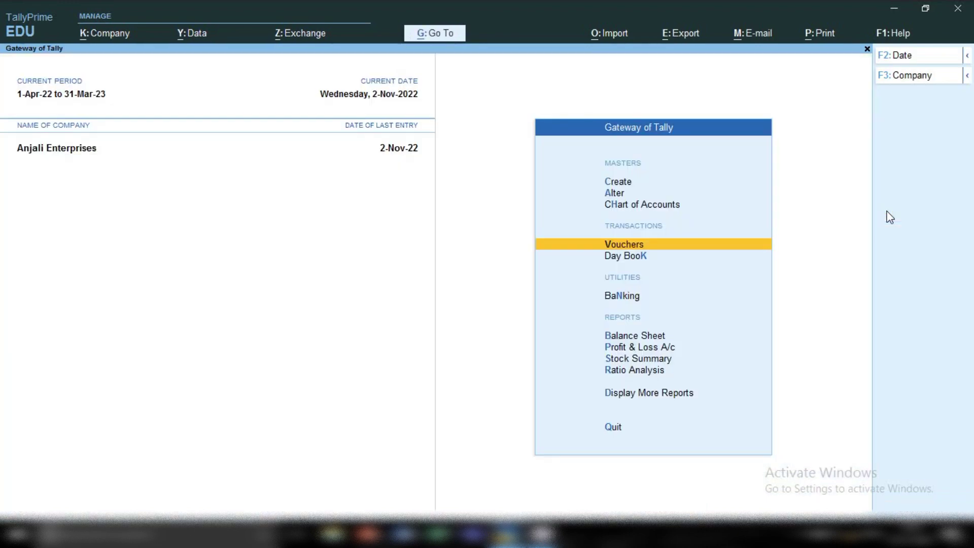
pyautogui.press('d')
pyautogui.press('s')
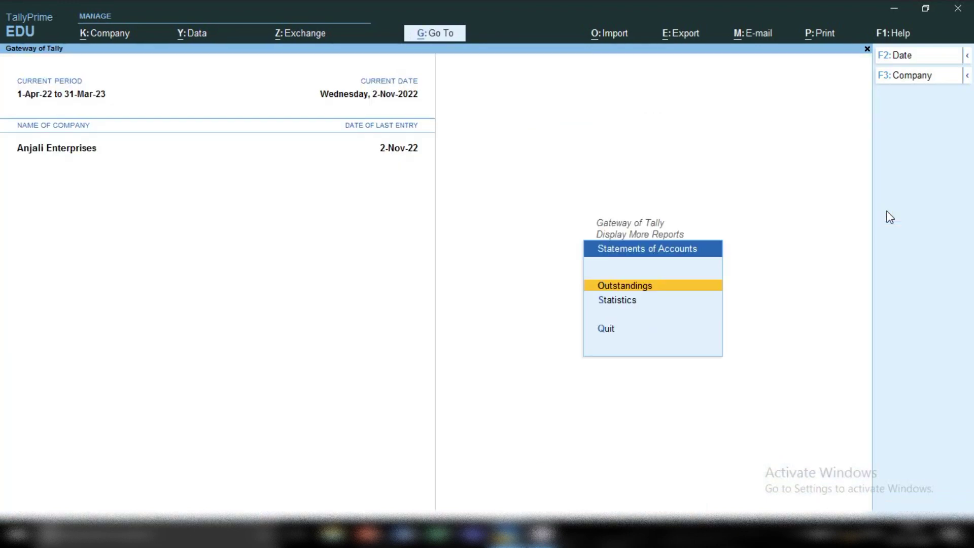
pyautogui.press('s')
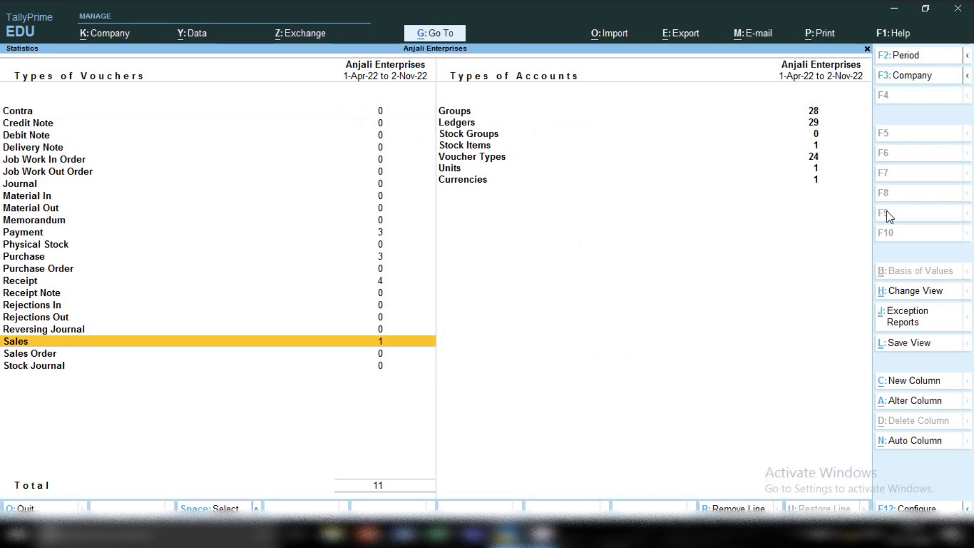
pyautogui.press('Return')
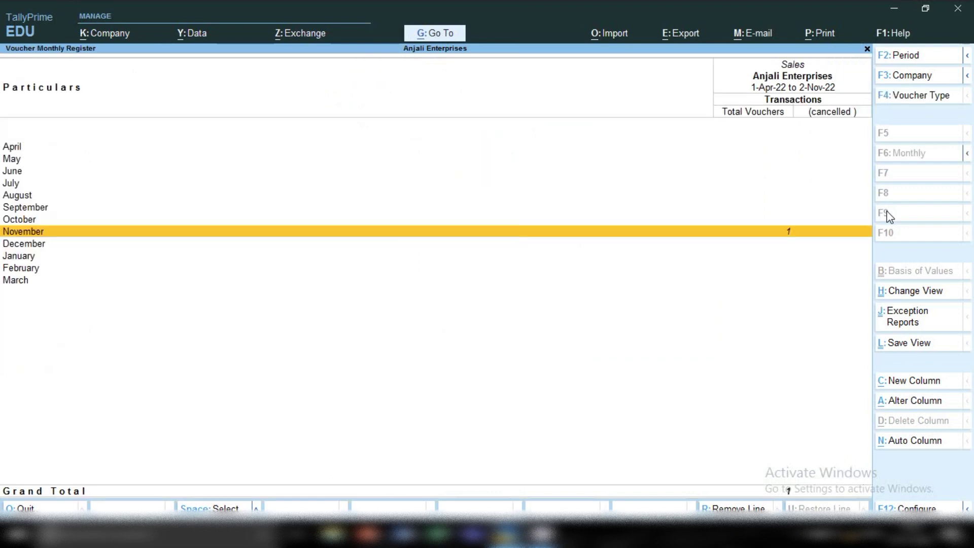
pyautogui.press('Return')
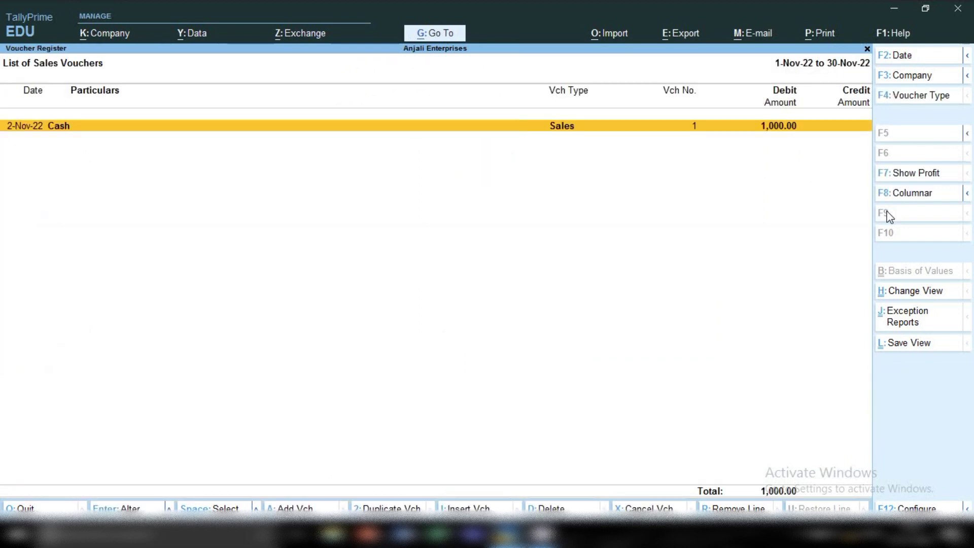
pyautogui.press('Return')
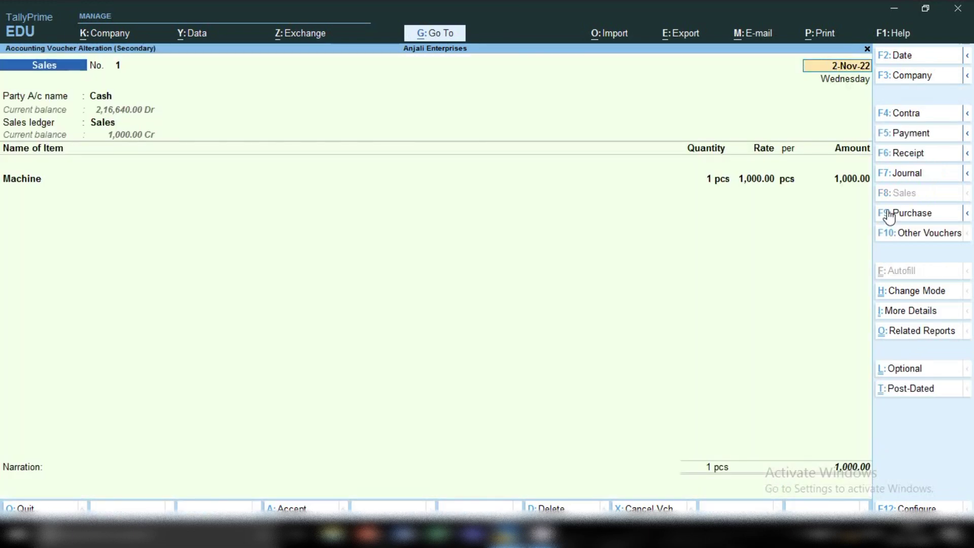
# Print-preview the current voucher as a Tax Invoice, dismissing the tax amount warning
pyautogui.click(812, 33)
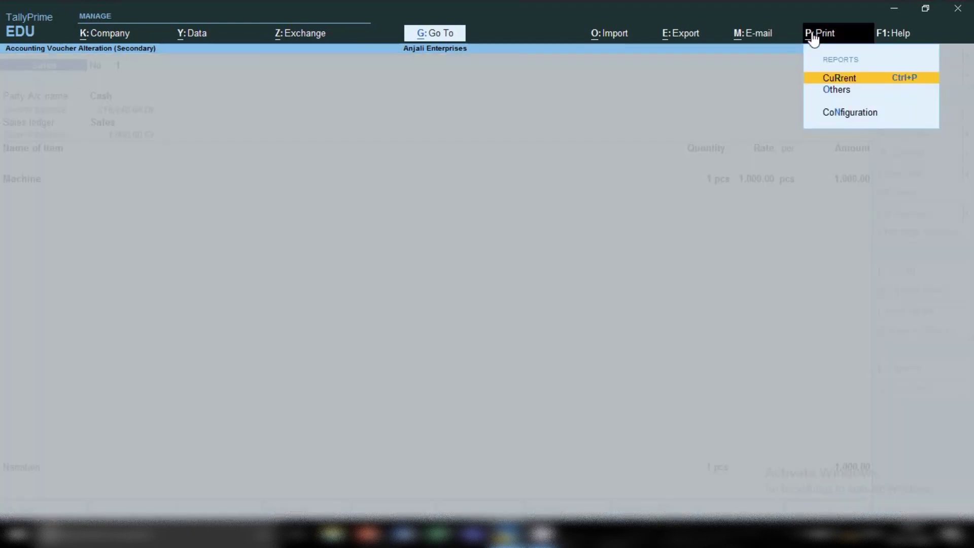
pyautogui.click(835, 78)
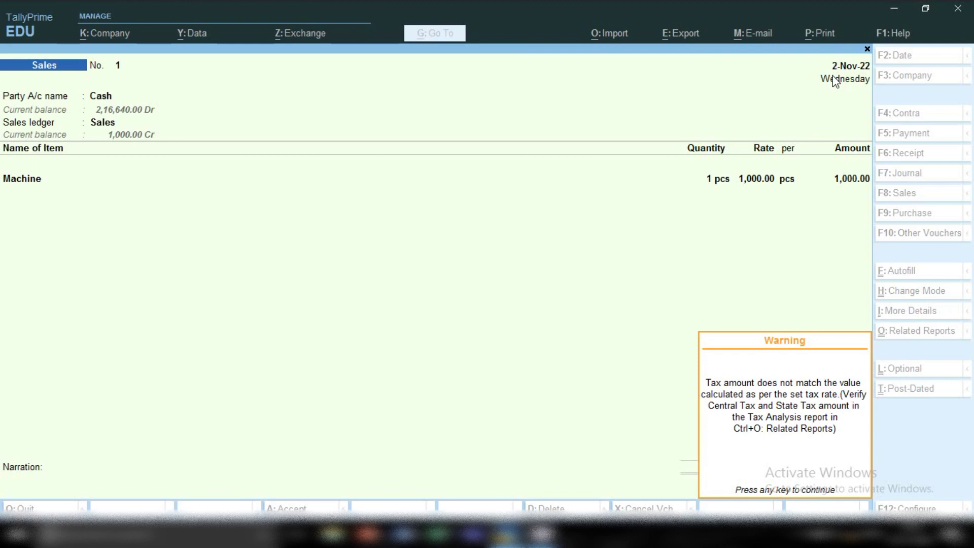
pyautogui.press('Return')
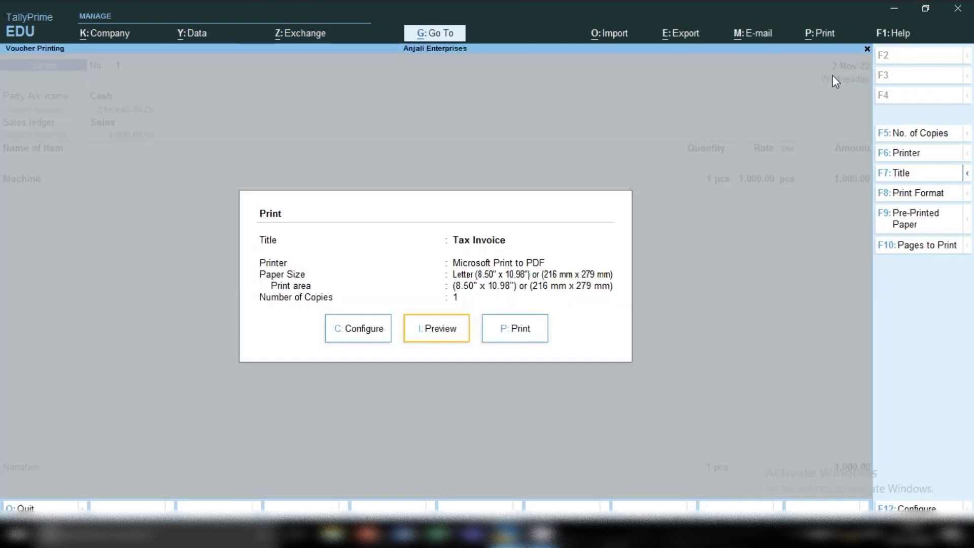
pyautogui.press('Return')
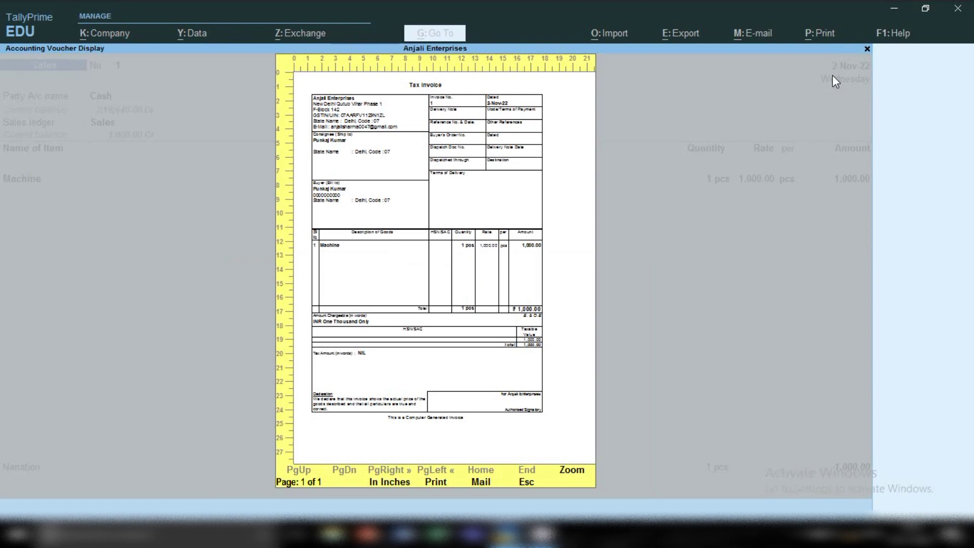
# Zoom in on the Tax Invoice, close the preview and print settings, and bring up Go To
pyautogui.hotkey('alt', 'z')
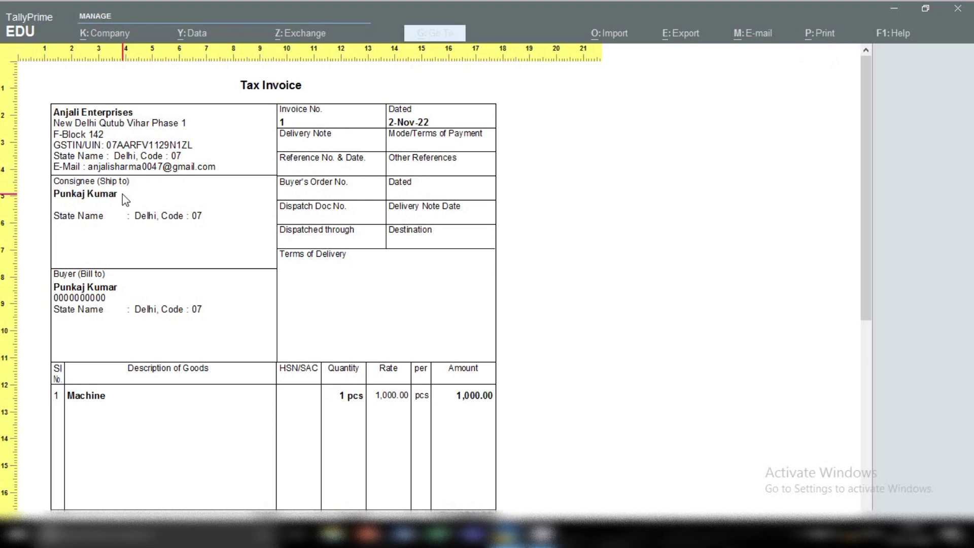
pyautogui.press('z')
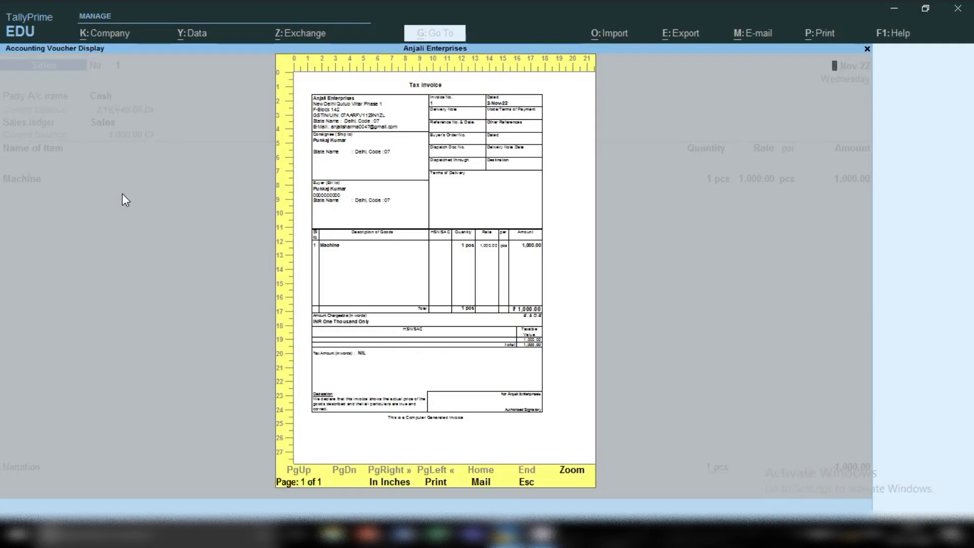
pyautogui.press('Escape')
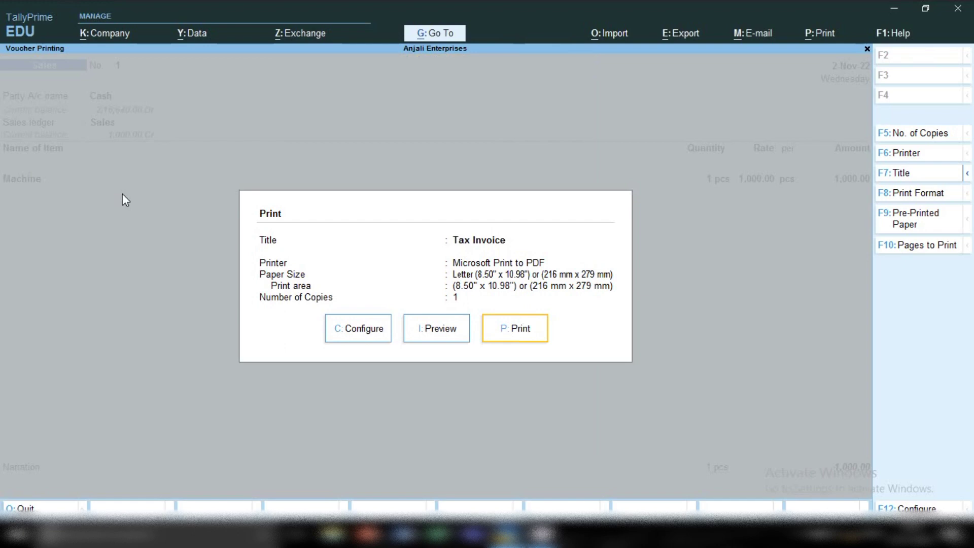
pyautogui.press('Escape')
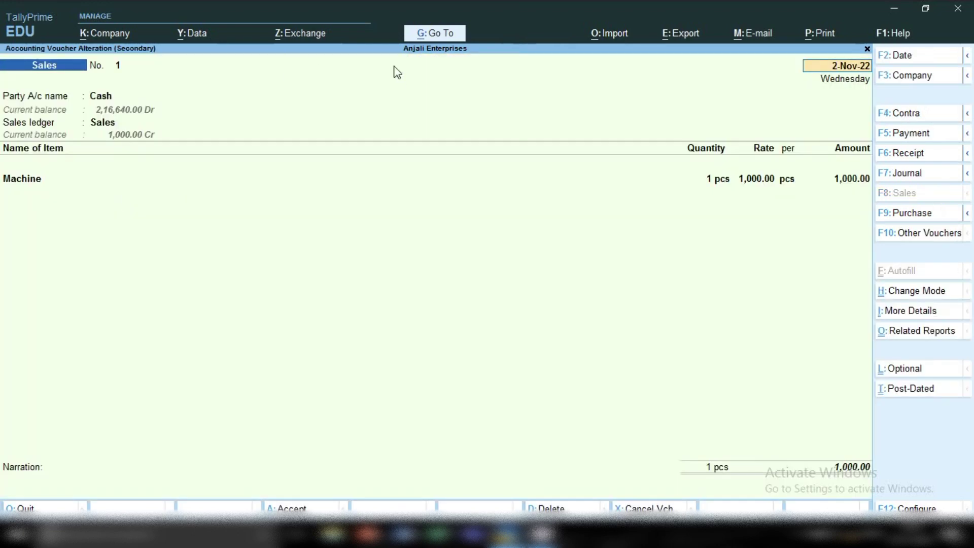
pyautogui.click(424, 34)
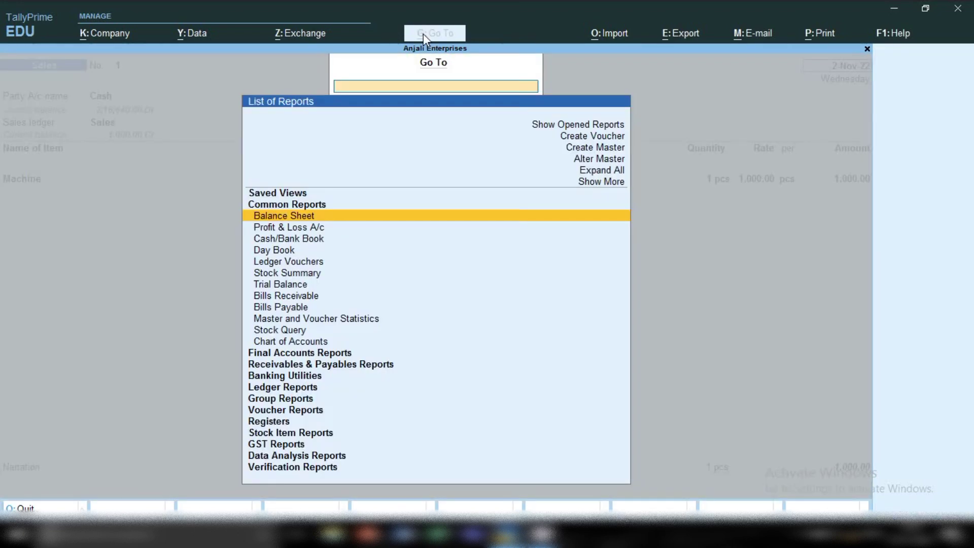